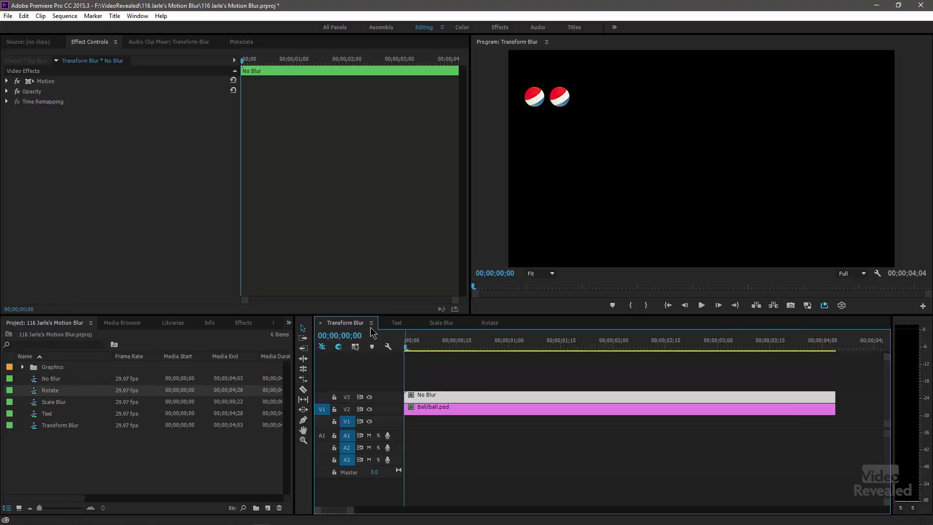
Step: Play the Transform Blur sequence to watch both balls bounce side by side, then stop playback
{"action": "key", "text": "space"}
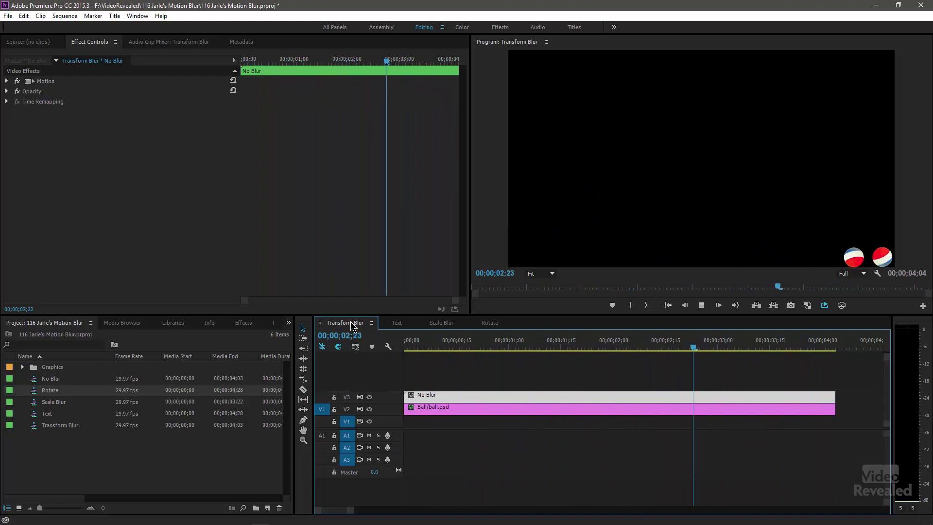
{"action": "key", "text": "space"}
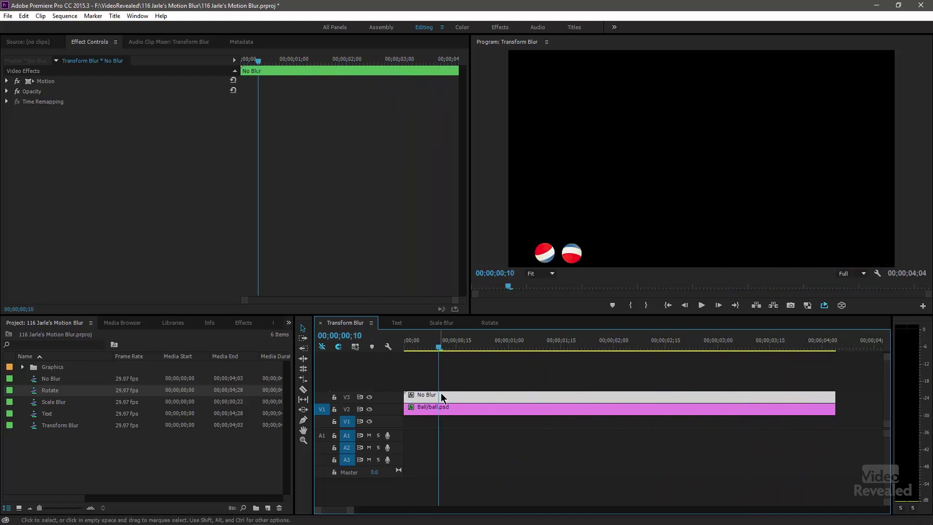
Step: Scrub the ball's Position and Rotation keyframes inside the No Blur nest, then return to Transform Blur
{"action": "double_click", "coordinate": [441, 401]}
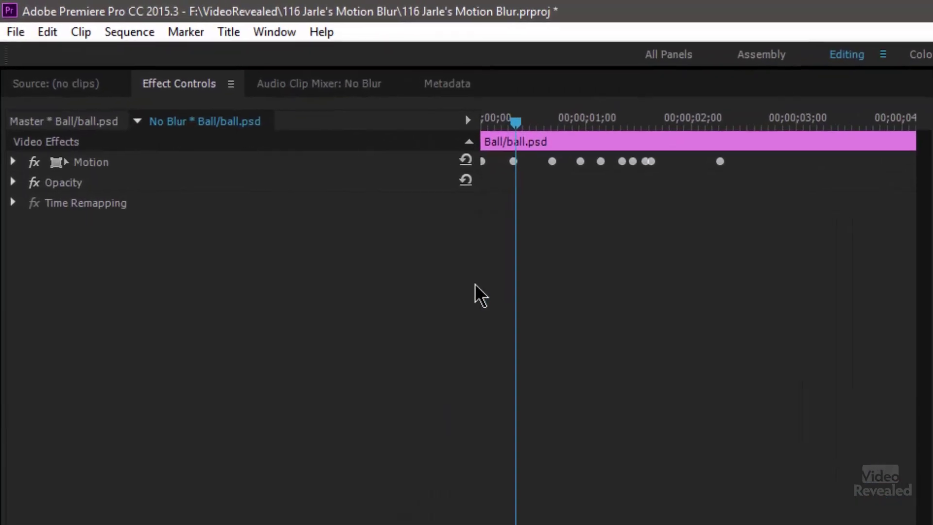
{"action": "left_click", "coordinate": [12, 163]}
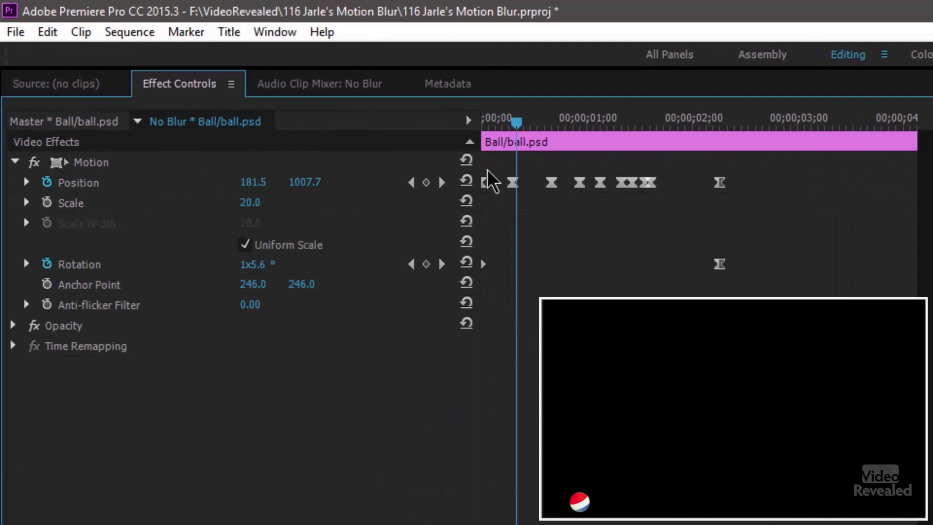
{"action": "left_click_drag", "start_coordinate": [543, 124], "coordinate": [515, 121]}
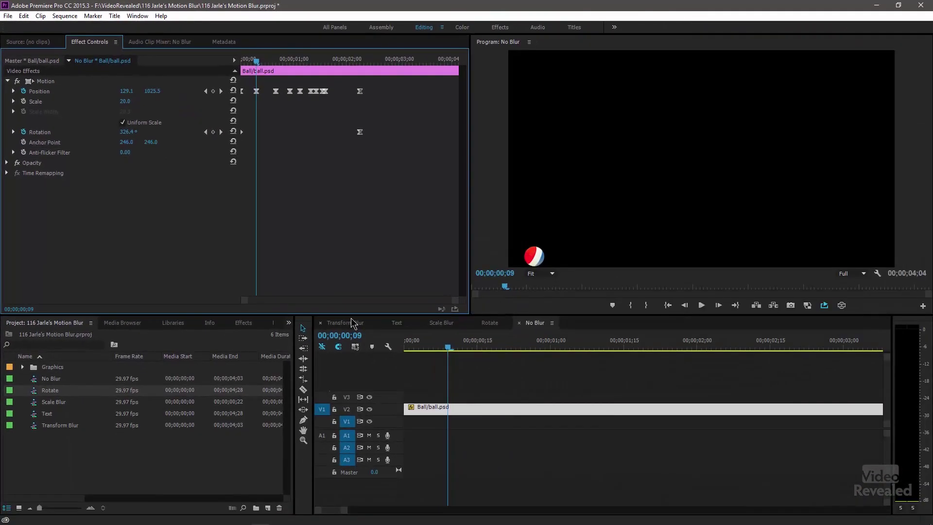
{"action": "left_click", "coordinate": [353, 323]}
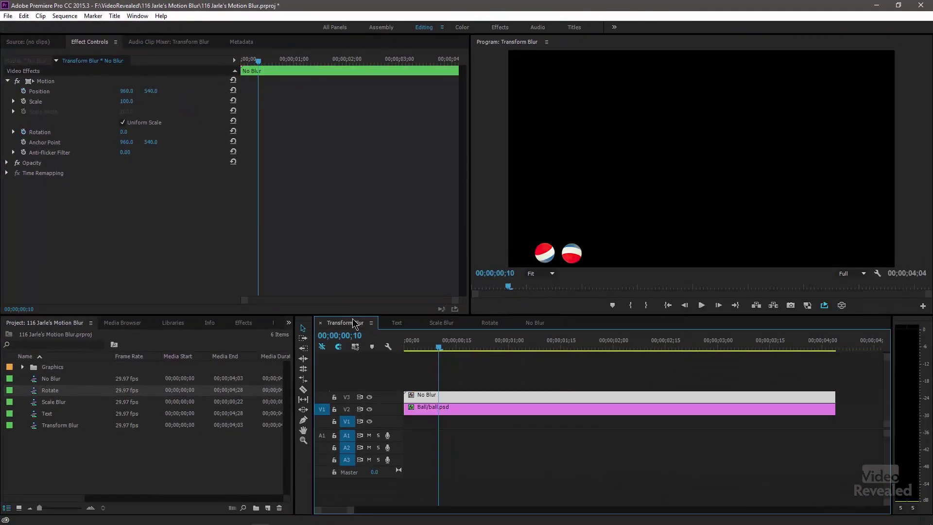
Step: Apply the Distort > Transform effect, found by searching 'transform', to the ball clip
{"action": "left_click", "coordinate": [434, 409]}
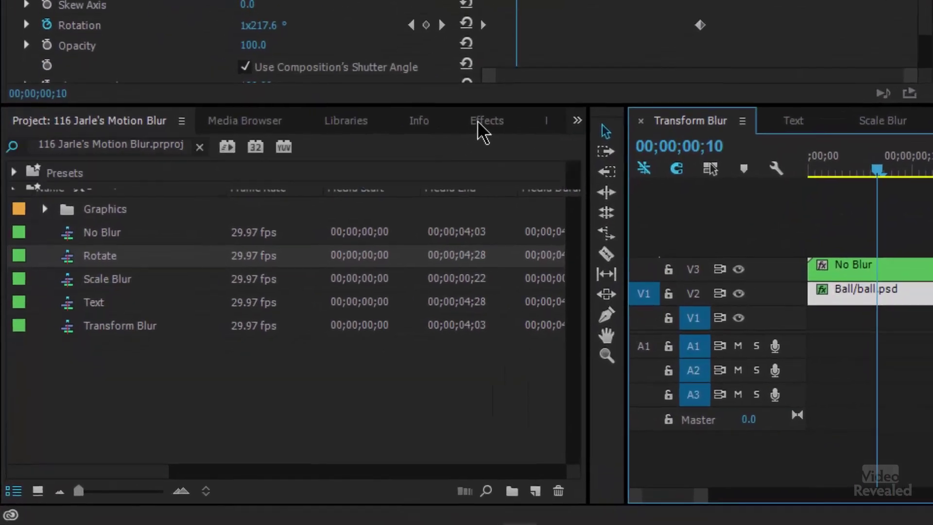
{"action": "left_click", "coordinate": [243, 323]}
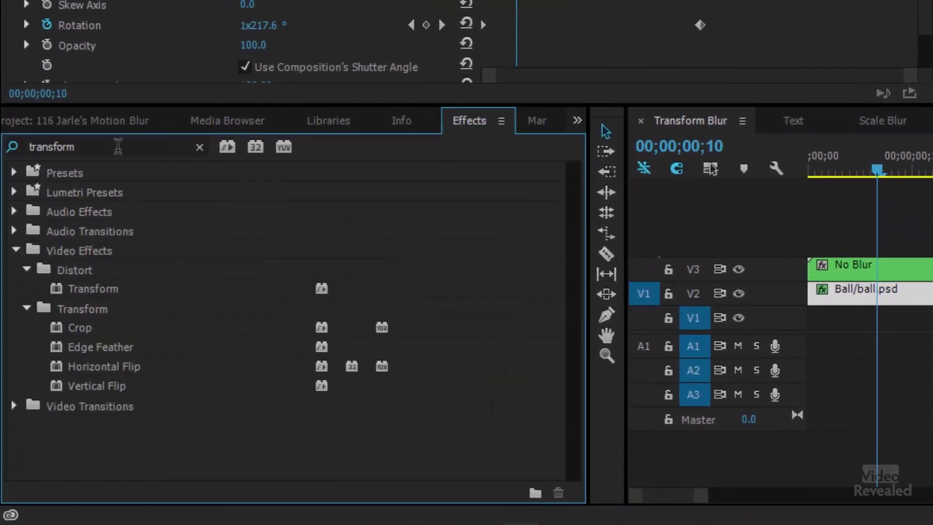
{"action": "double_click", "coordinate": [102, 146]}
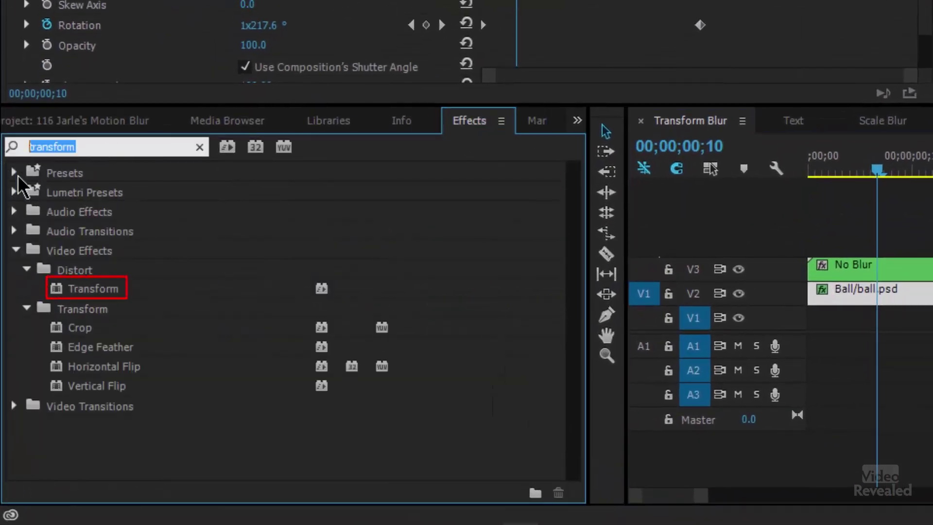
{"action": "left_click", "coordinate": [83, 291]}
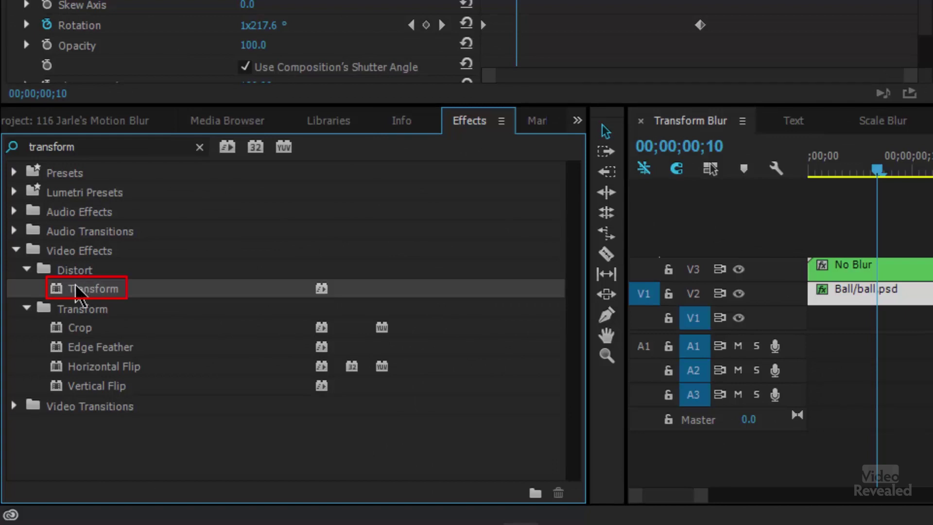
{"action": "left_click_drag", "start_coordinate": [78, 294], "coordinate": [828, 267]}
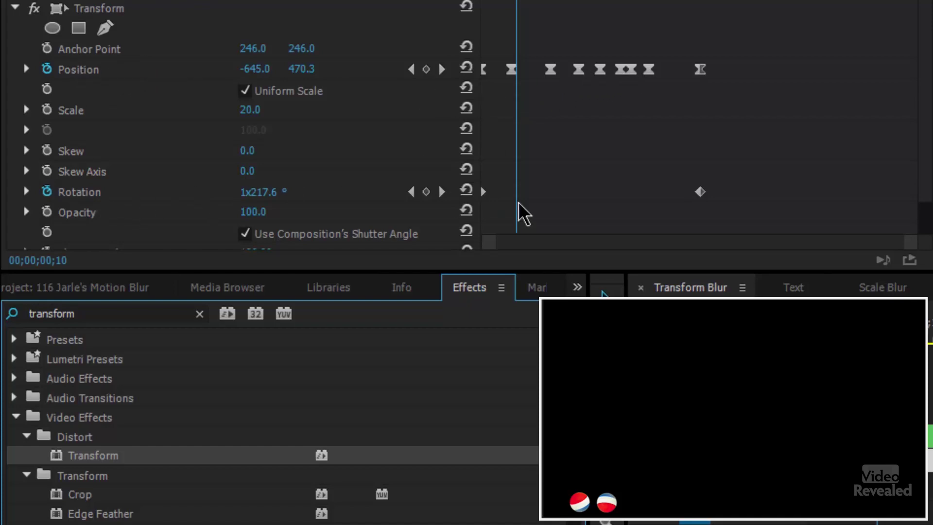
Step: Reveal Shutter Angle, play the balls forwards and backwards to compare blur, then open the Text sequence
{"action": "scroll", "coordinate": [356, 121], "scroll_direction": "down", "scroll_amount": 2}
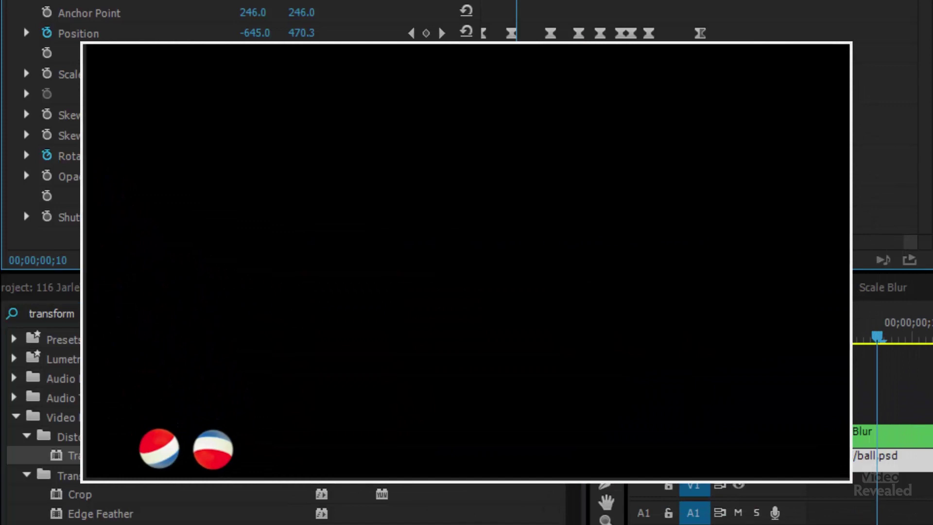
{"action": "left_click_drag", "start_coordinate": [877, 336], "coordinate": [812, 340]}
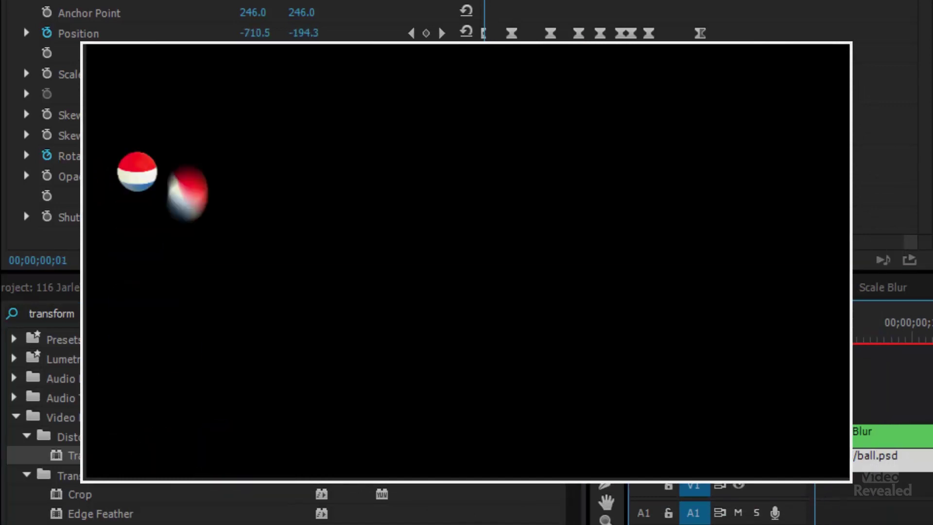
{"action": "key", "text": "space"}
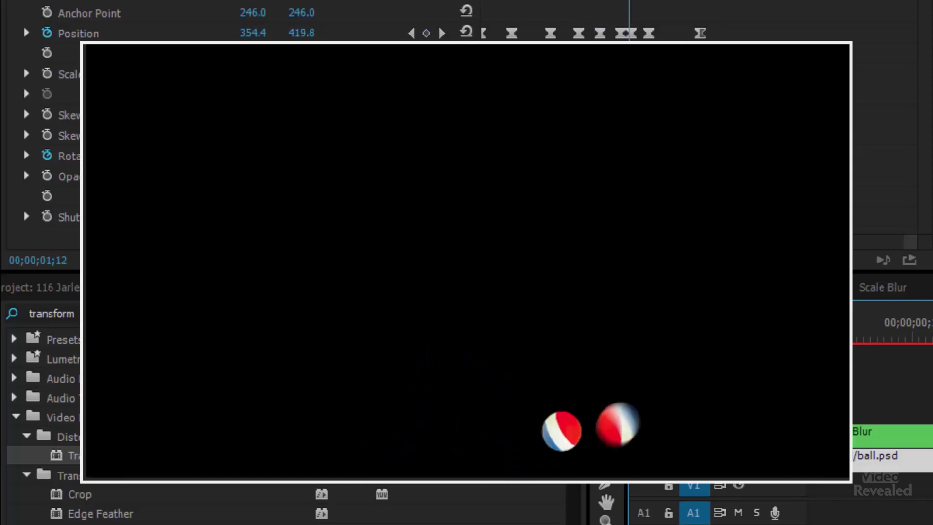
{"action": "key", "text": "j"}
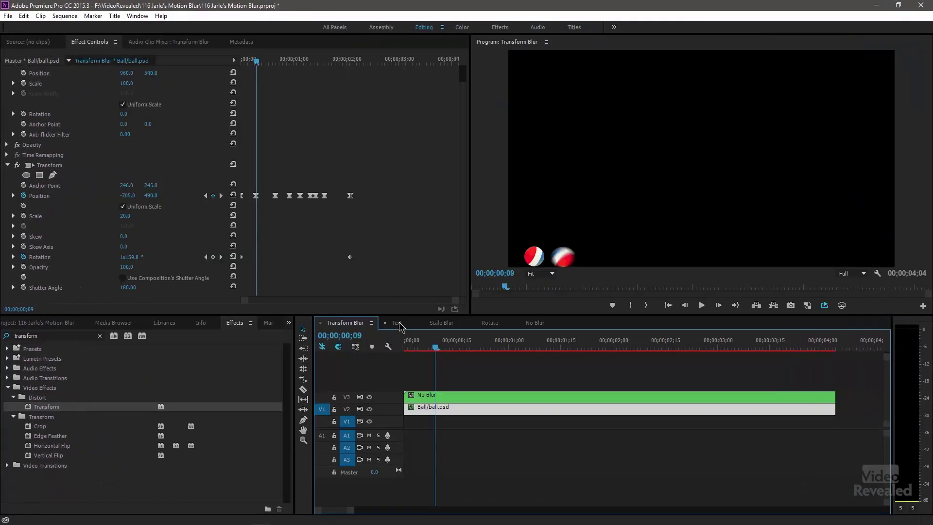
{"action": "left_click", "coordinate": [564, 308]}
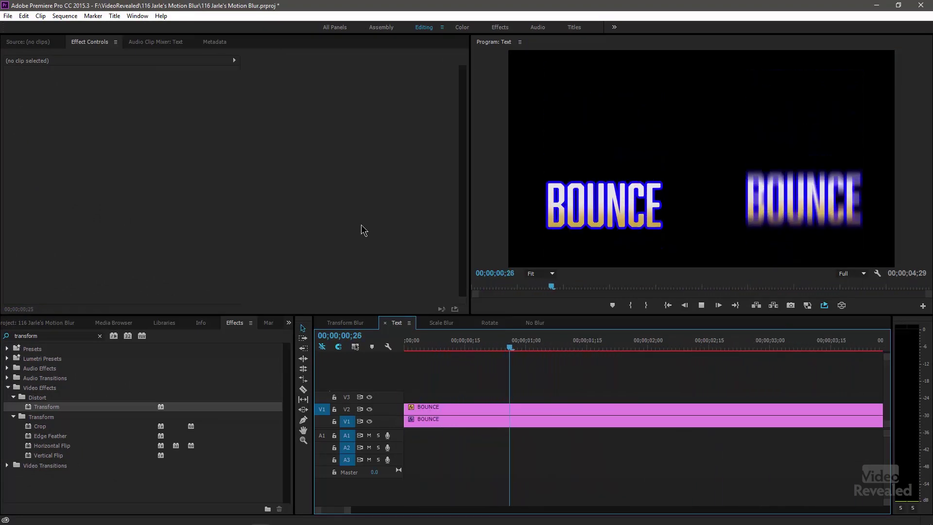
Step: Stop playback and step frame by frame to compare the blurred and sharp BOUNCE titles
{"action": "key", "text": "space"}
{"action": "key", "text": "Right"}
{"action": "key", "text": "Right"}
{"action": "key", "text": "Right"}
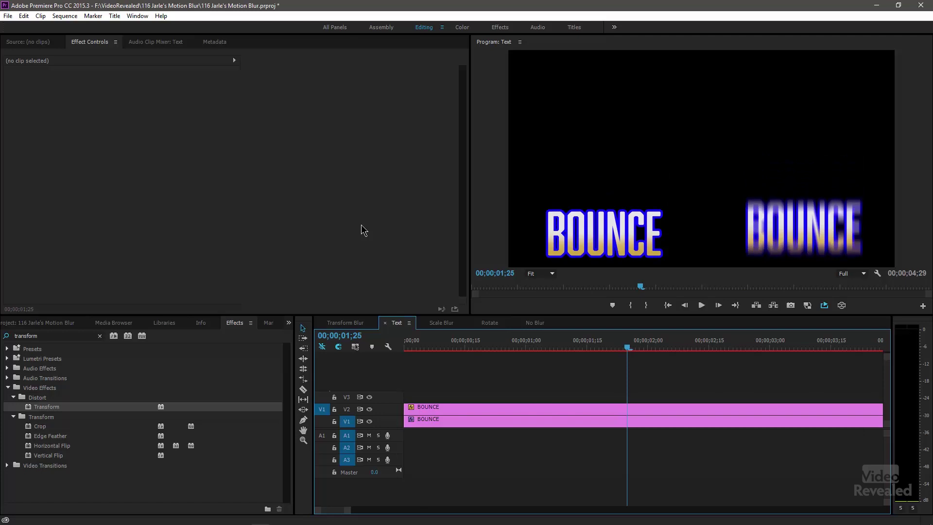
{"action": "key", "text": "Right"}
{"action": "key", "text": "Right"}
{"action": "key", "text": "Right"}
{"action": "key", "text": "Right"}
{"action": "key", "text": "Left"}
{"action": "key", "text": "Left"}
{"action": "key", "text": "Left"}
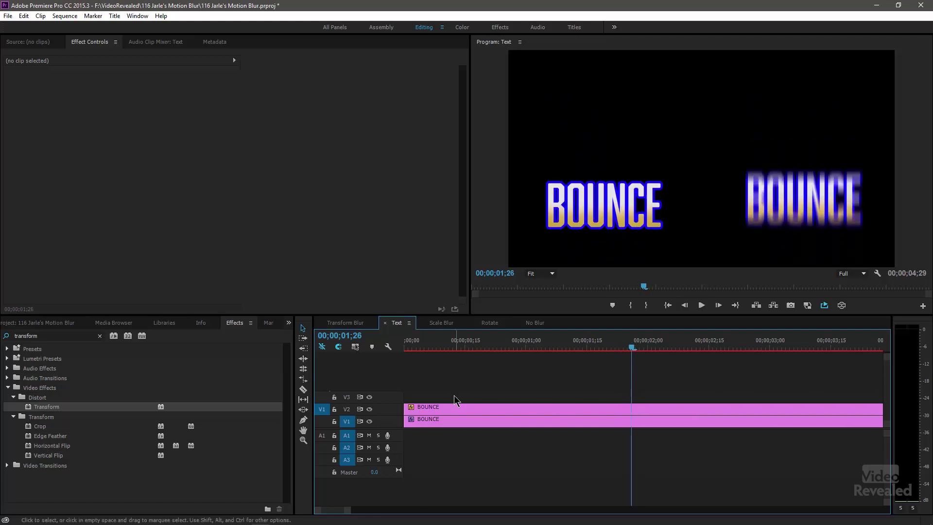
Step: Show the lower BOUNCE clip's Transform settings, down to its Shutter Angle of 180
{"action": "left_click", "coordinate": [462, 420]}
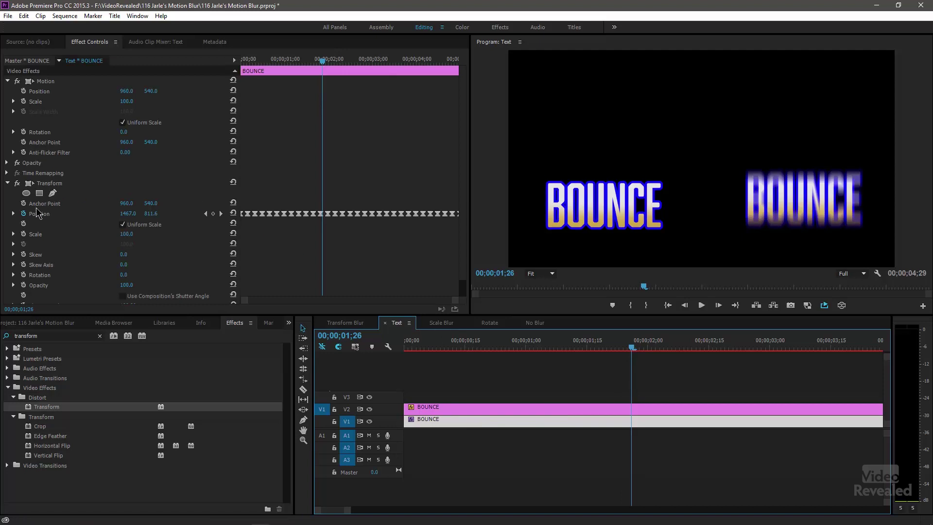
{"action": "left_click", "coordinate": [54, 193]}
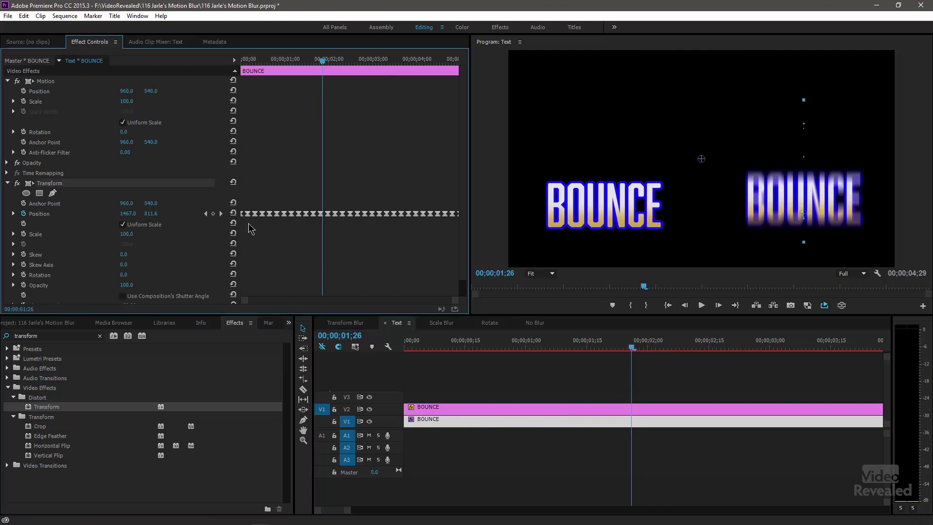
{"action": "scroll", "coordinate": [169, 264], "scroll_direction": "down", "scroll_amount": 1}
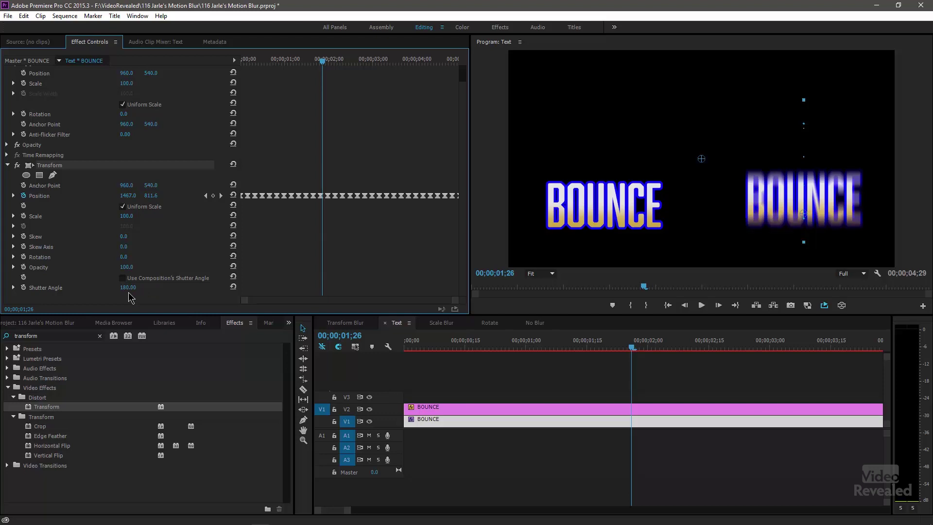
Step: In Scale Blur, drop the BOOM! clip's Transform Shutter Angle to 0, then raise it back to 360
{"action": "left_click", "coordinate": [441, 323]}
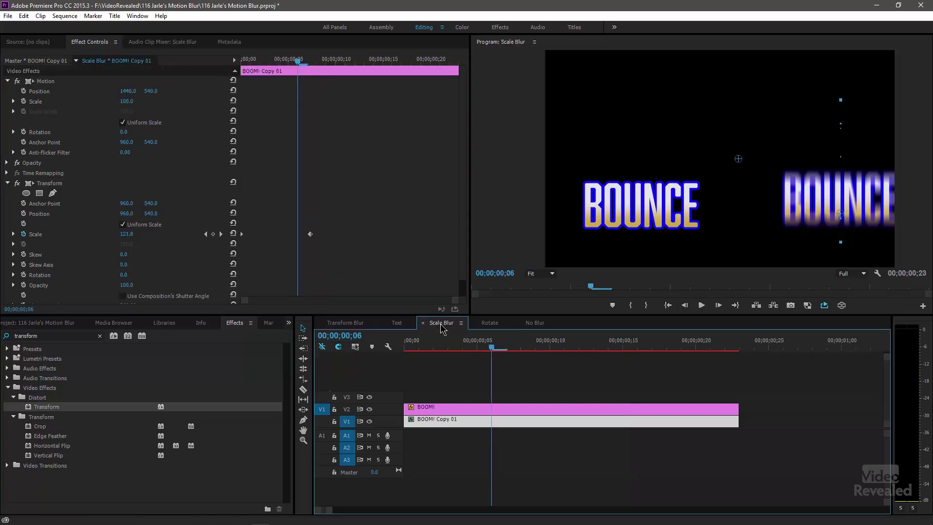
{"action": "mouse_move", "coordinate": [491, 348]}
{"action": "left_mouse_down"}
{"action": "mouse_move", "coordinate": [433, 358]}
{"action": "mouse_move", "coordinate": [537, 359]}
{"action": "mouse_move", "coordinate": [418, 365]}
{"action": "mouse_move", "coordinate": [496, 362]}
{"action": "mouse_move", "coordinate": [488, 365]}
{"action": "left_mouse_up"}
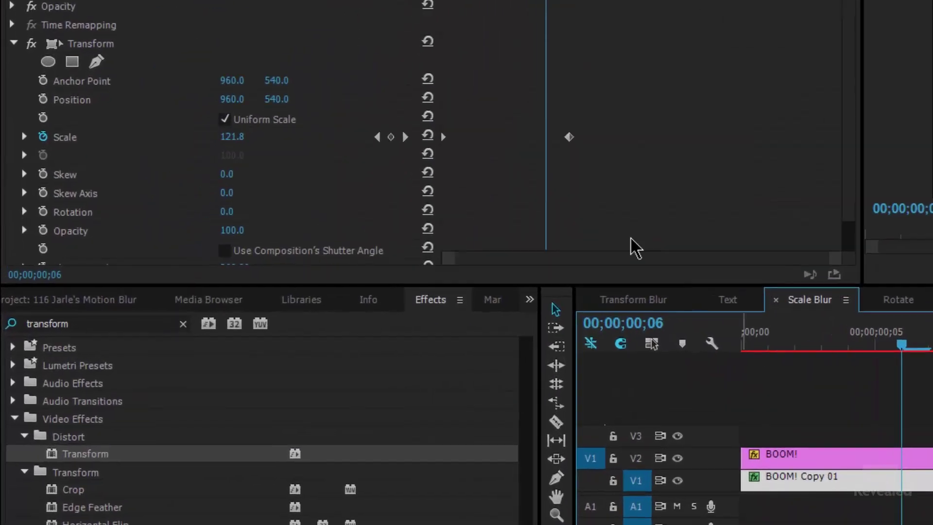
{"action": "scroll", "coordinate": [462, 153], "scroll_direction": "down", "scroll_amount": 1}
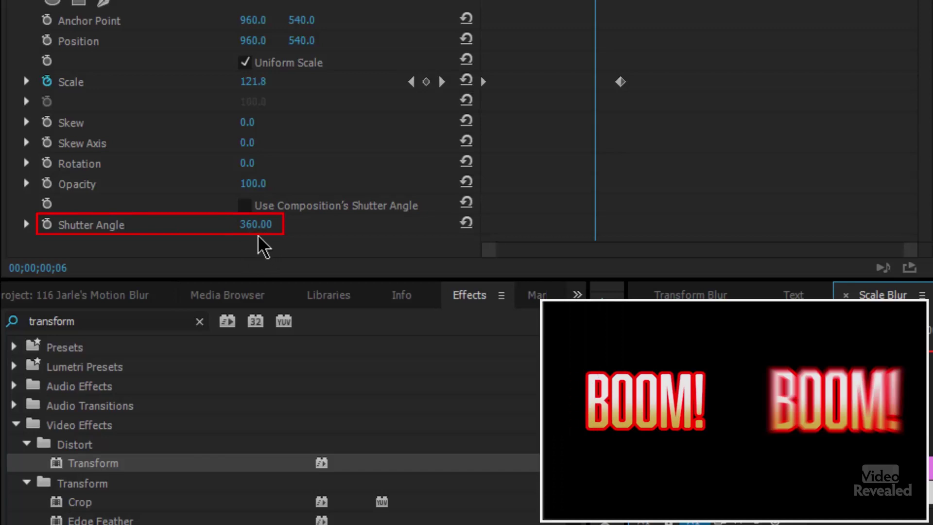
{"action": "left_click", "coordinate": [256, 243]}
{"action": "left_click_drag", "start_coordinate": [255, 224], "coordinate": [204, 224]}
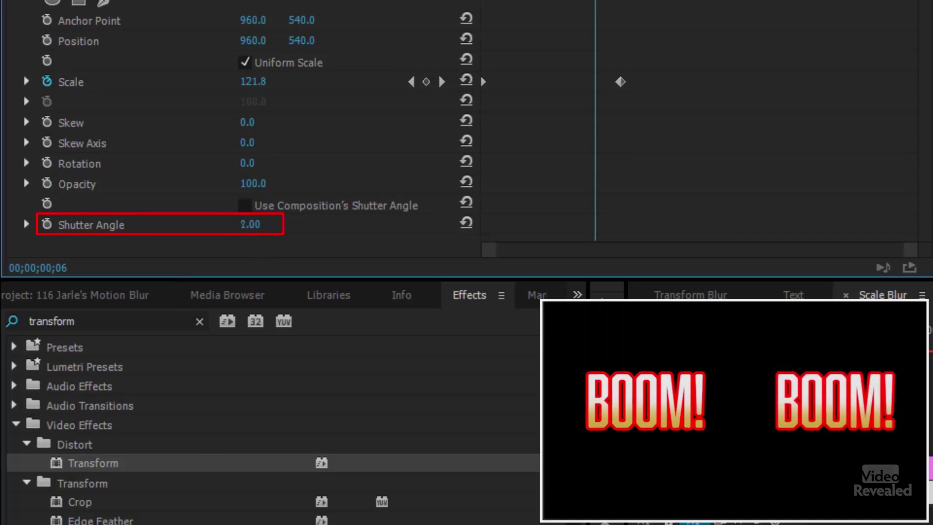
{"action": "left_click_drag", "start_coordinate": [253, 224], "coordinate": [320, 224]}
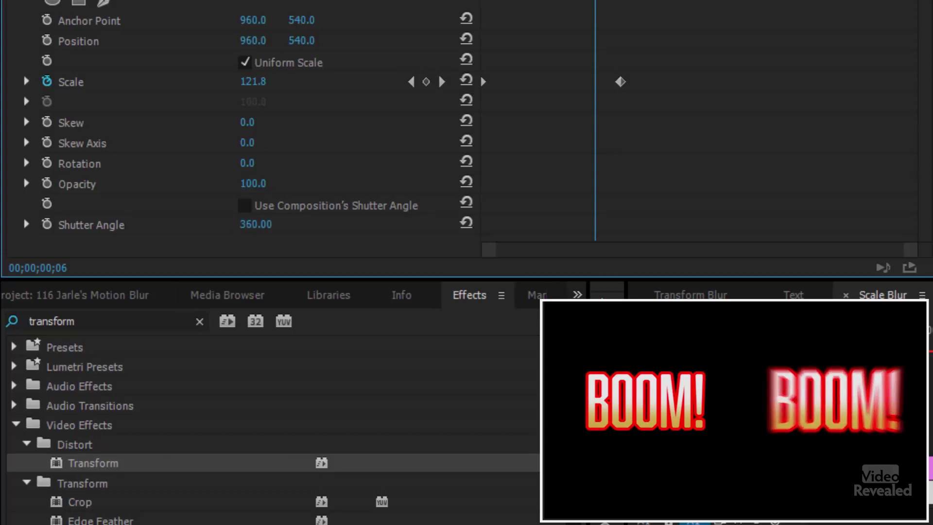
Step: Step frames and play to compare the scaling blur, then open the Rotate sequence
{"action": "key", "text": "Left"}
{"action": "key", "text": "Left"}
{"action": "key", "text": "Left"}
{"action": "key", "text": "Left"}
{"action": "key", "text": "Right"}
{"action": "key", "text": "Right"}
{"action": "key", "text": "Right"}
{"action": "key", "text": "Right"}
{"action": "key", "text": "Right"}
{"action": "key", "text": "Right"}
{"action": "key", "text": "space"}
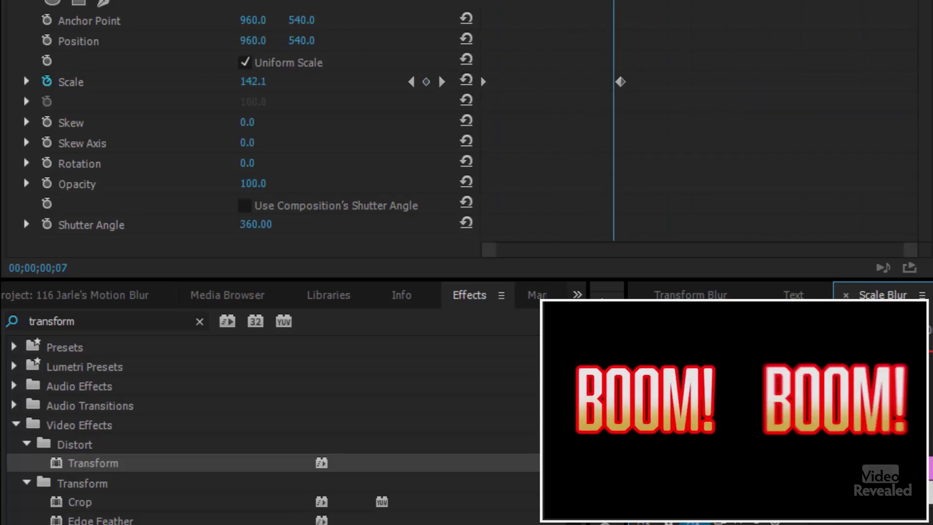
{"action": "left_click", "coordinate": [489, 324]}
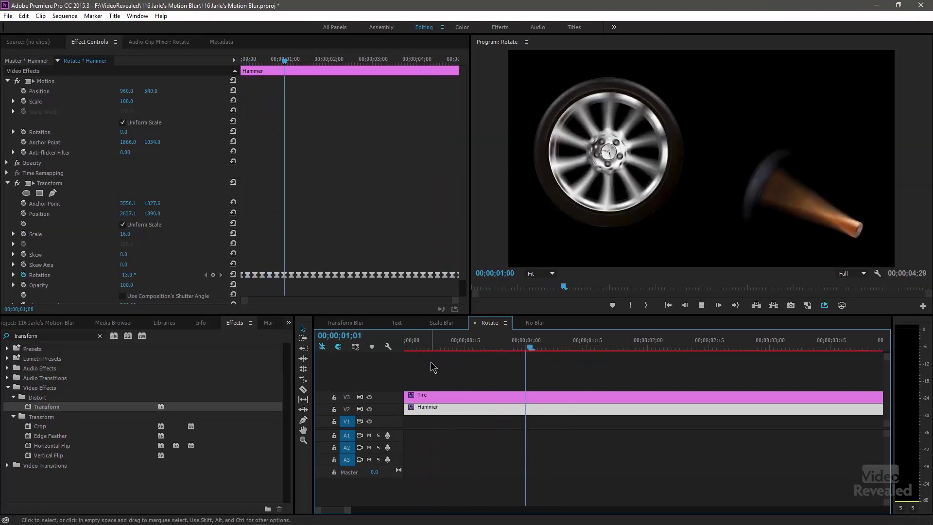
Step: Preview the hammer swing, stop at 01;01, and set the hammer's Transform Shutter Angle to 0
{"action": "key", "text": "backslash"}
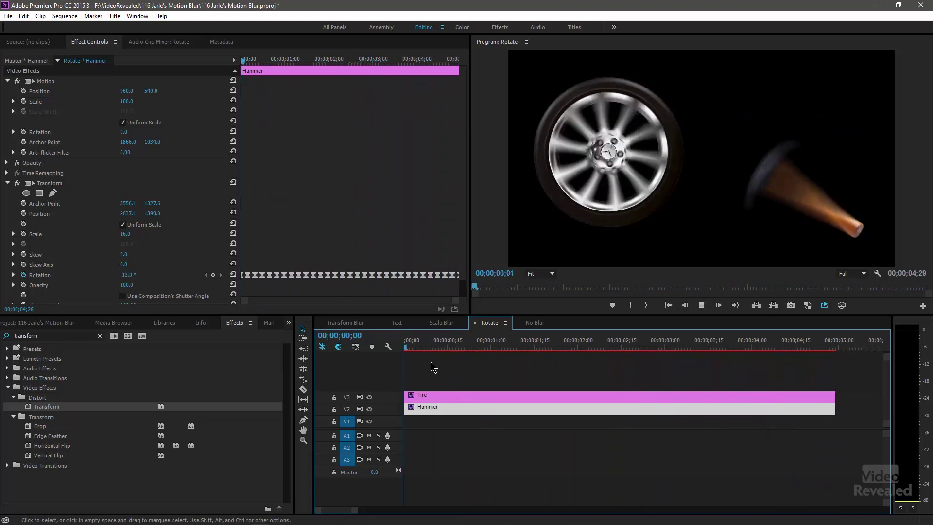
{"action": "key", "text": "space"}
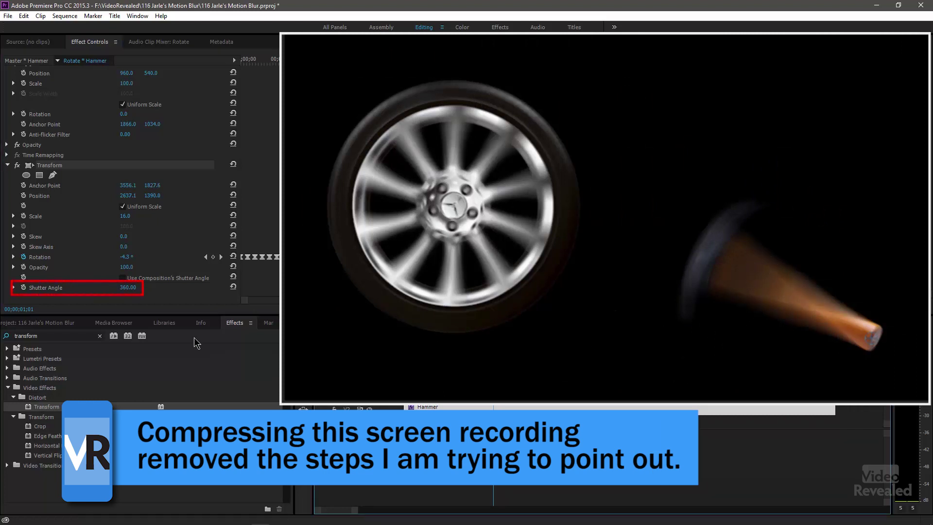
{"action": "left_click", "coordinate": [133, 289]}
{"action": "type", "text": "0"}
{"action": "key", "text": "Return"}
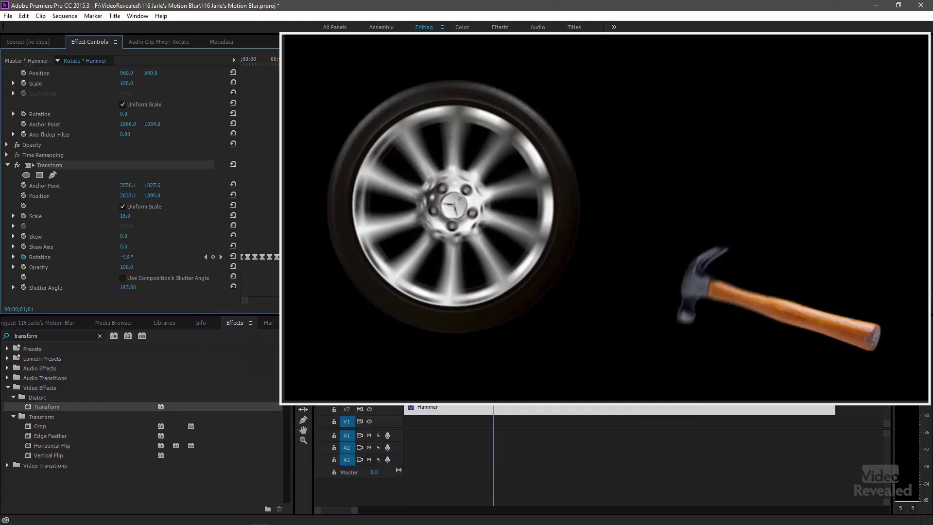
Step: Scrub the hammer's Shutter Angle up to 154 and play to check the lighter blur
{"action": "left_click_drag", "start_coordinate": [127, 287], "coordinate": [157, 287]}
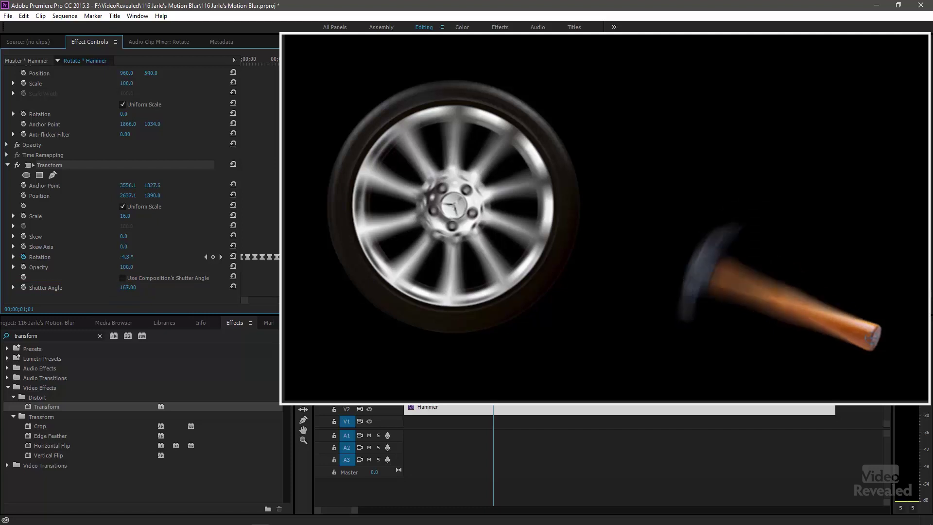
{"action": "left_click_drag", "start_coordinate": [127, 287], "coordinate": [126, 287]}
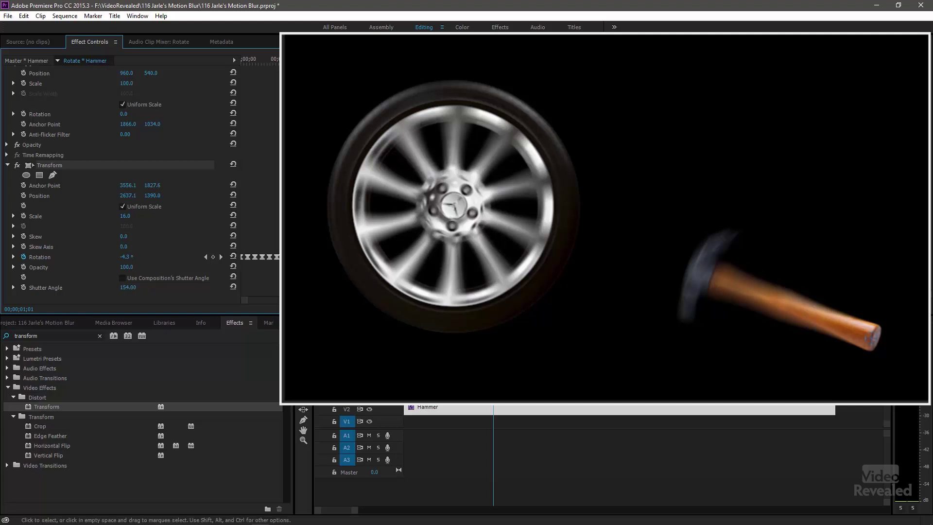
{"action": "key", "text": "space"}
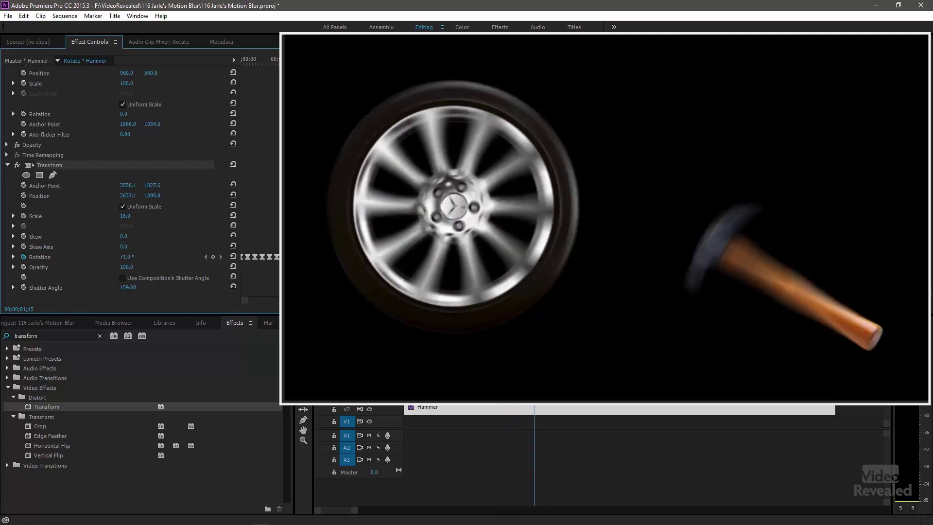